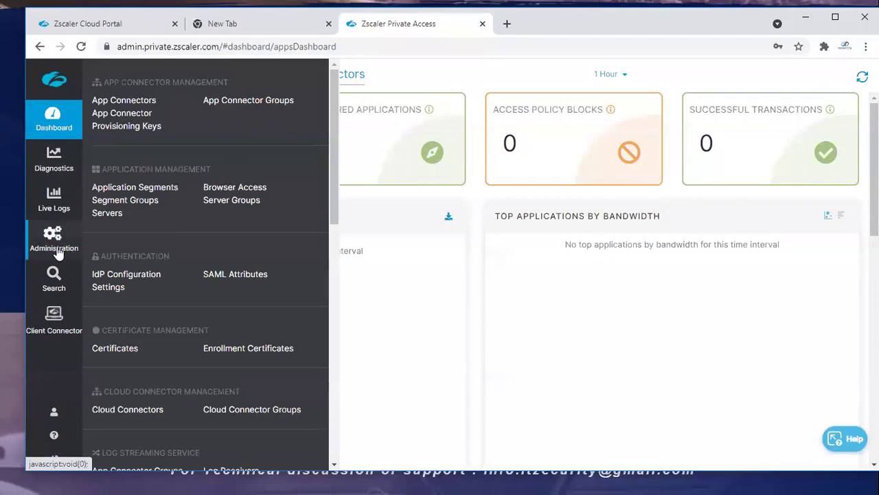
Start a new server group named manual-grp with Dynamic Server Discovery turned off.
click(231, 201)
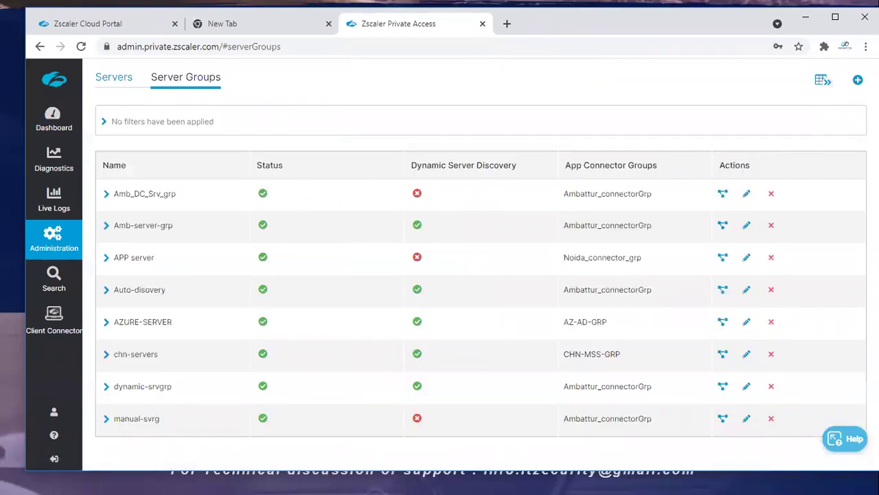
click(858, 81)
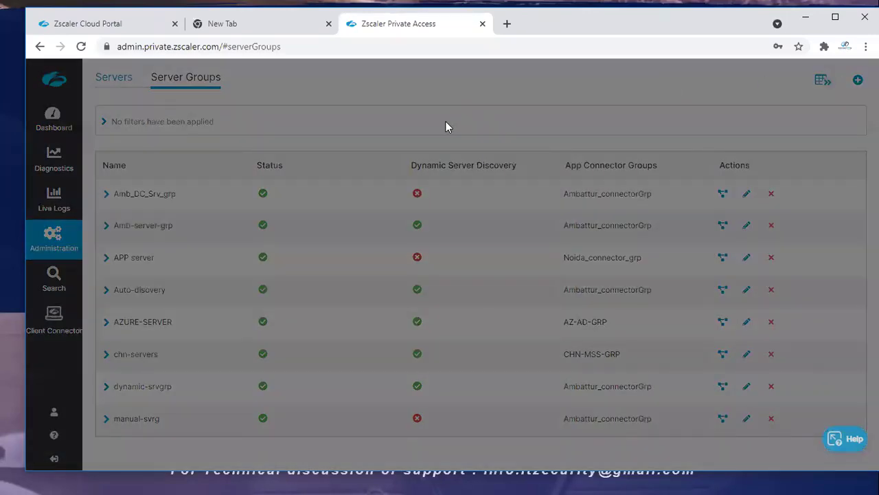
click(280, 193)
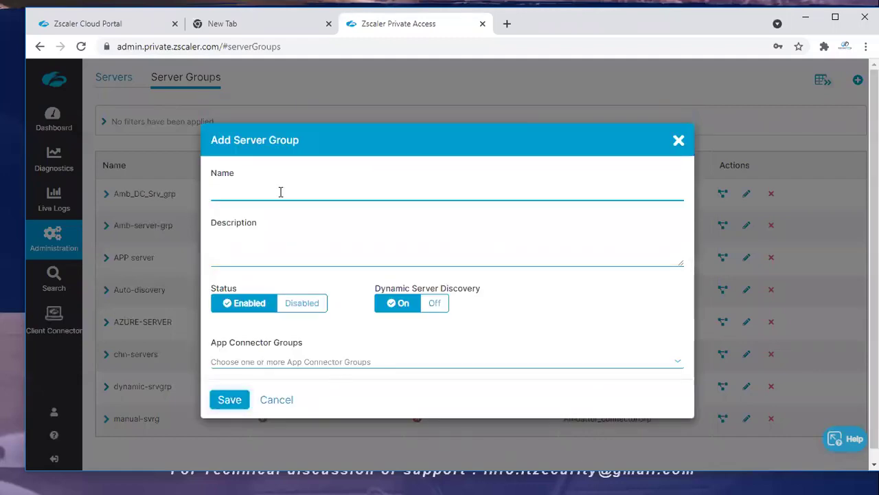
text(manual-grp)
click(435, 305)
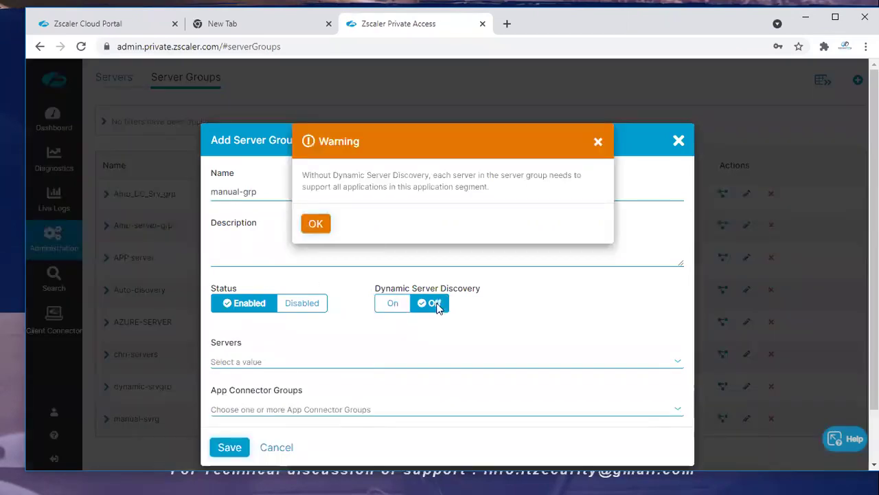
click(315, 225)
Add servers testpc2, srv1 and cmrsrv to manual-grp.
click(267, 361)
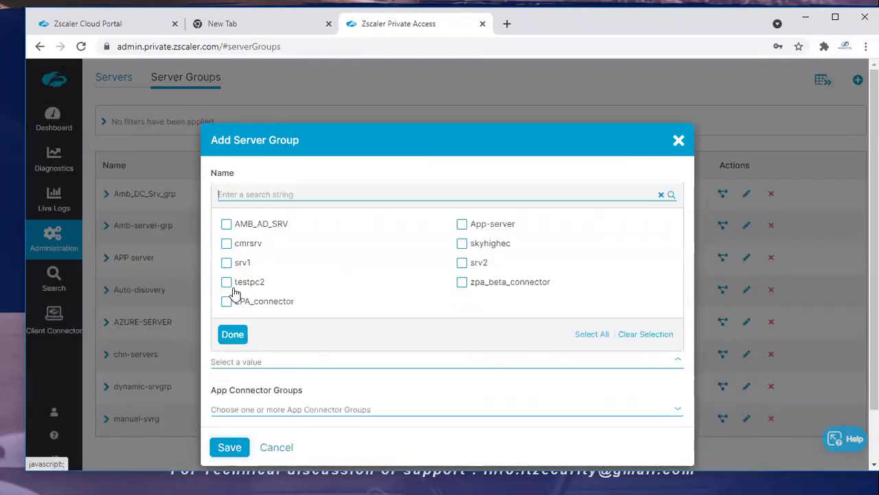
click(227, 282)
click(227, 263)
click(226, 243)
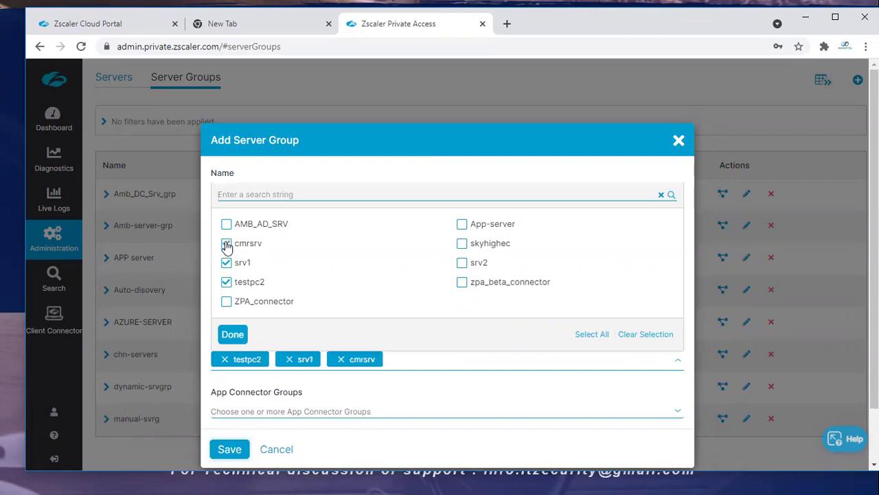
click(251, 411)
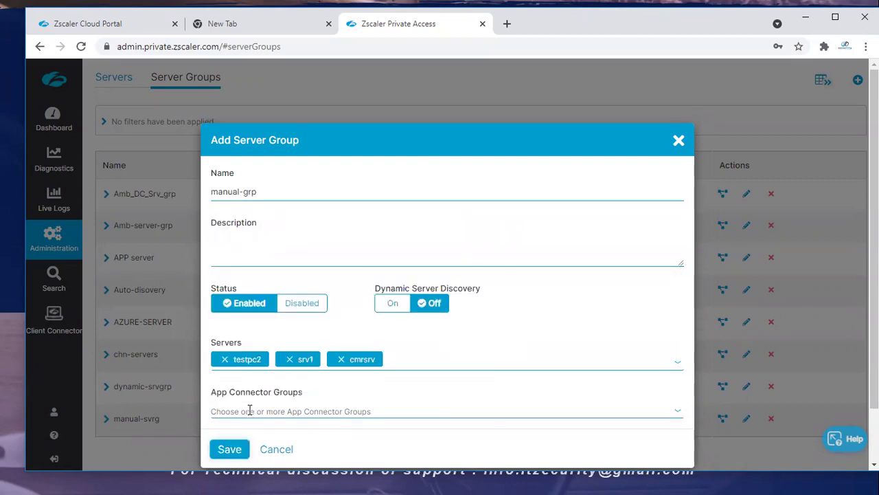
Link manual-grp to Ambattur_connectorGrp and save the group.
click(251, 410)
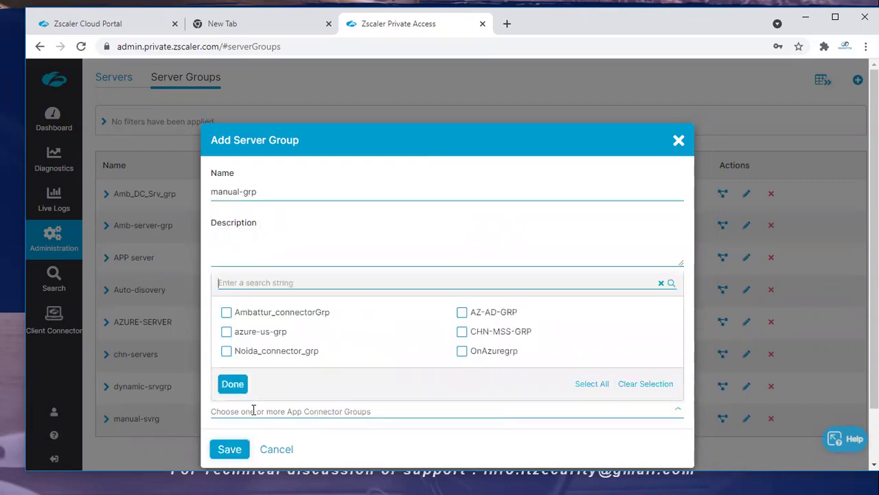
click(265, 314)
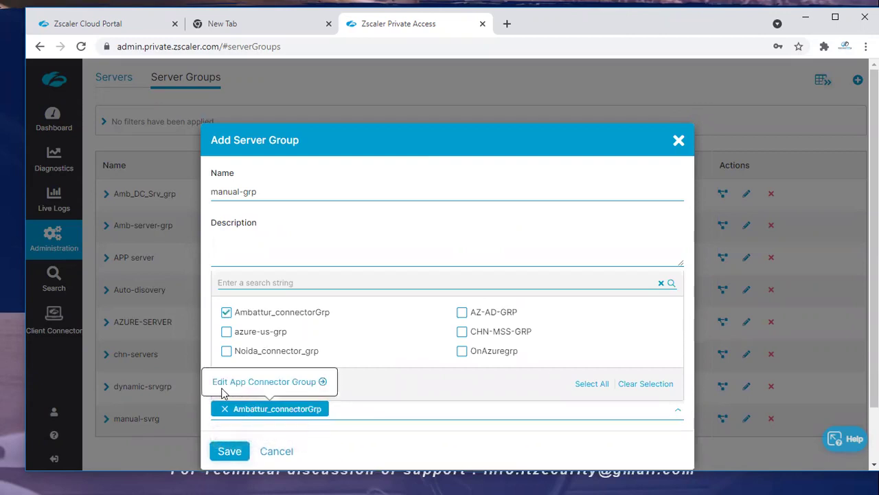
click(233, 384)
click(227, 451)
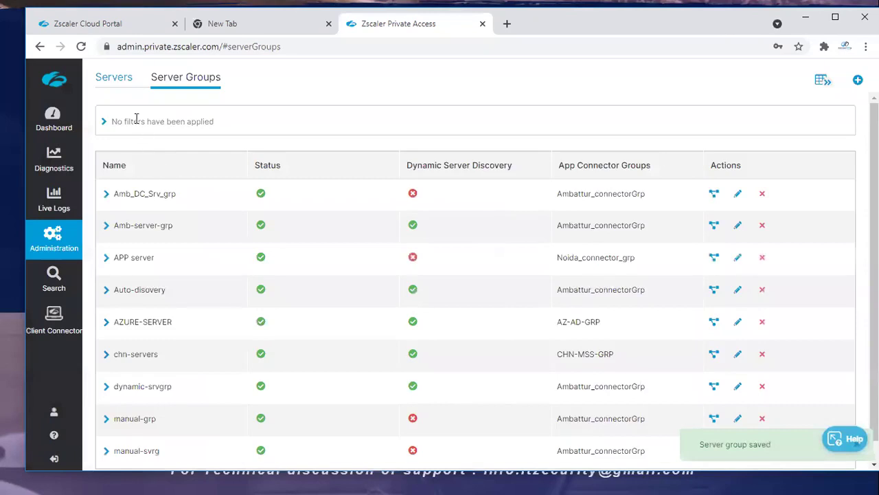
Edit server srv2 to belong to the manual-grp server group and save it.
click(116, 80)
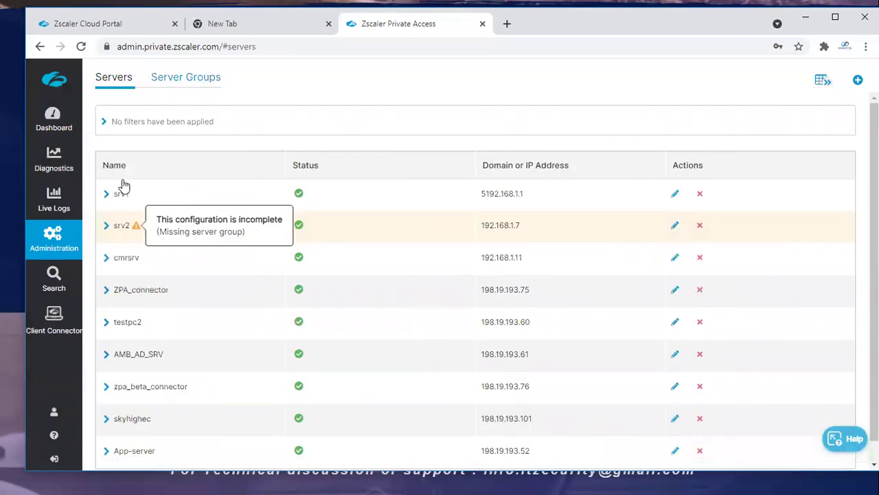
click(675, 225)
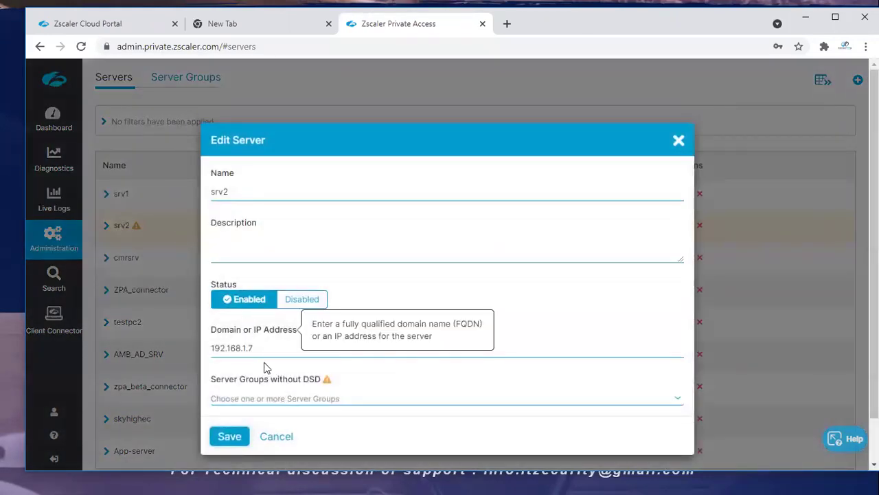
click(270, 397)
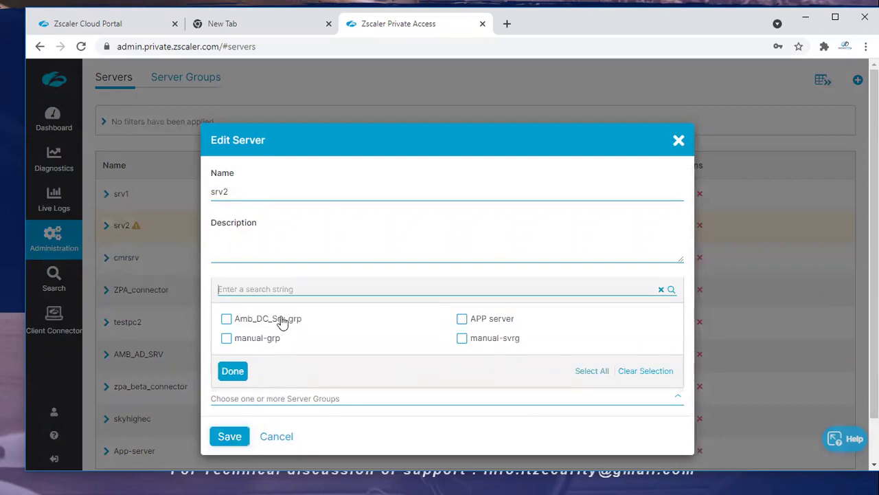
click(255, 338)
click(246, 376)
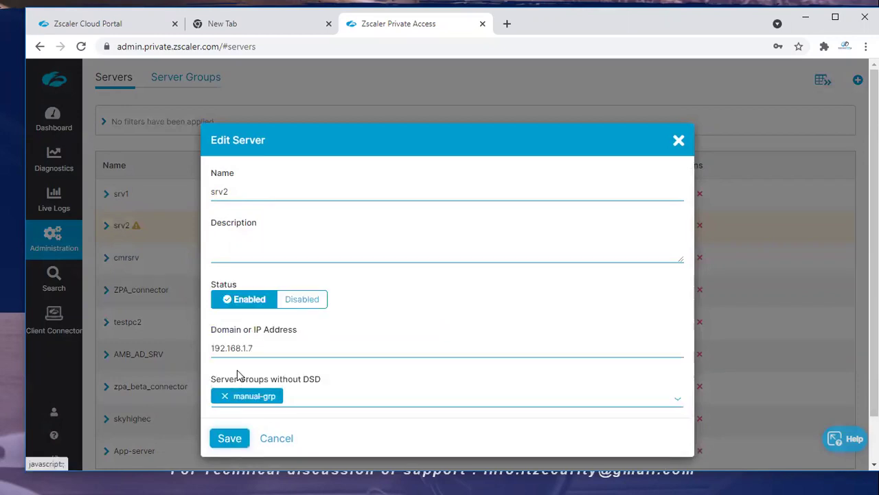
click(232, 438)
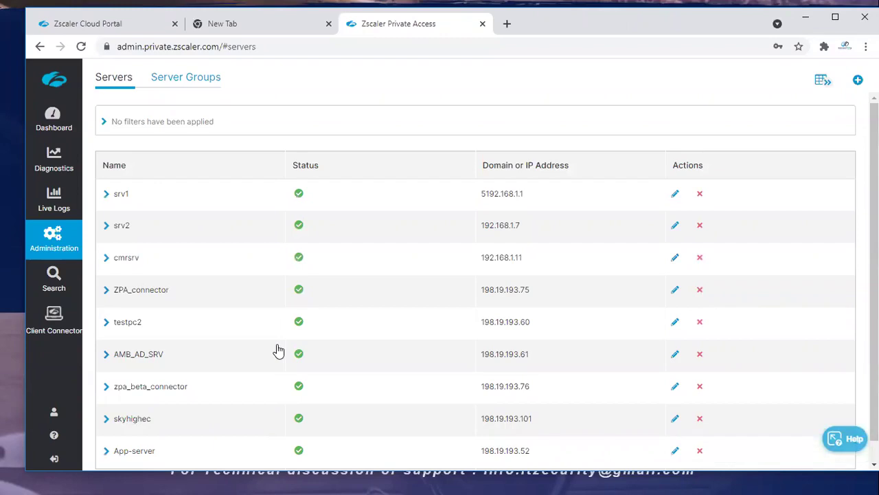
Create server group dynamic-srv with discovery on, status Enabled and Ambattur_connectorGrp, then save.
click(210, 81)
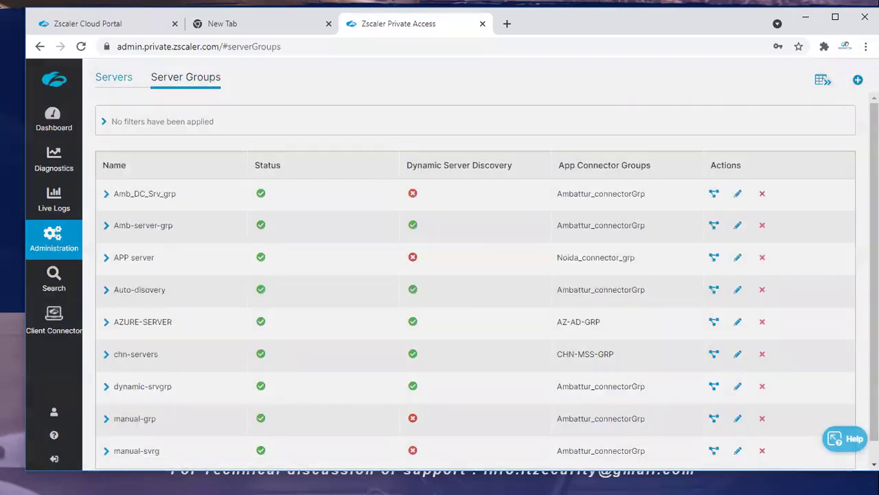
click(858, 80)
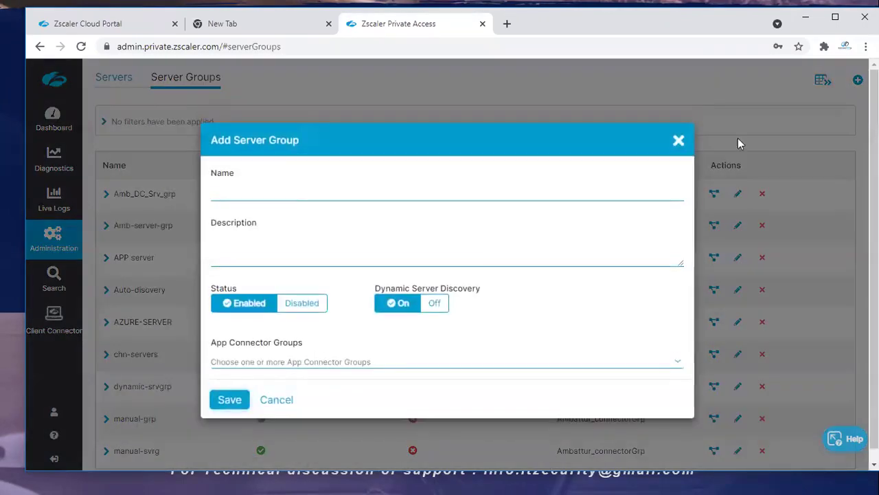
click(302, 193)
text(d)
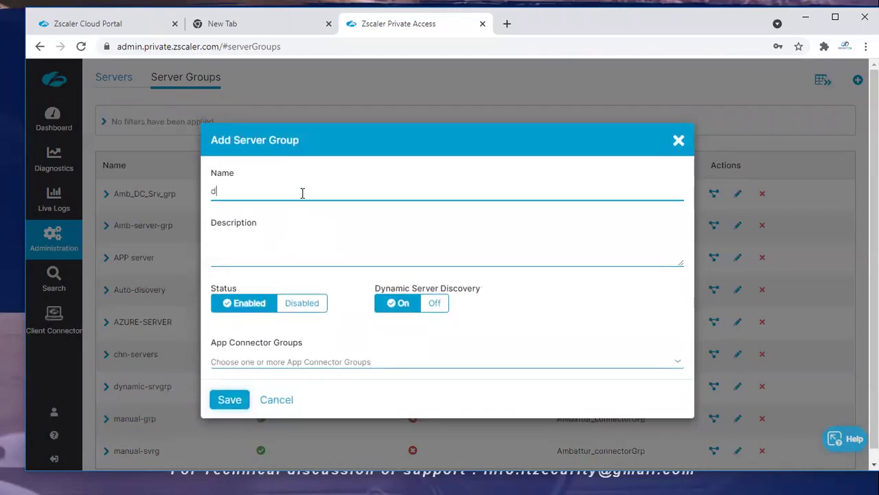
text(ynamic-srv)
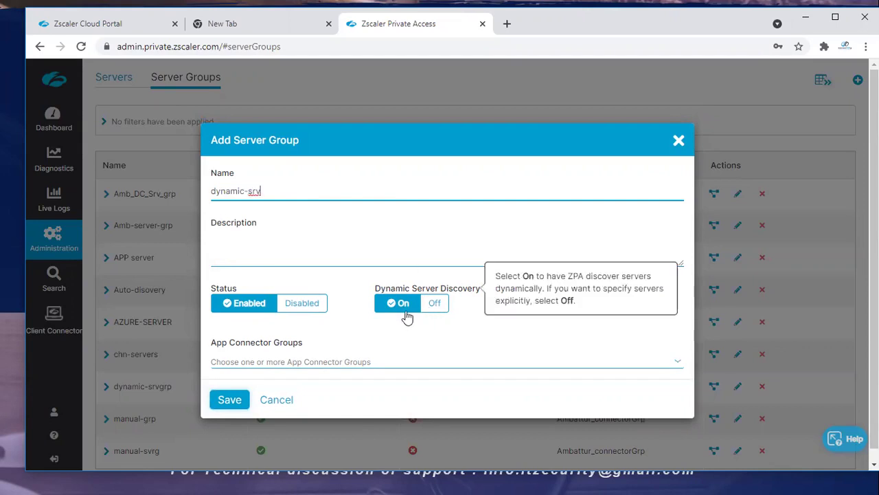
click(306, 360)
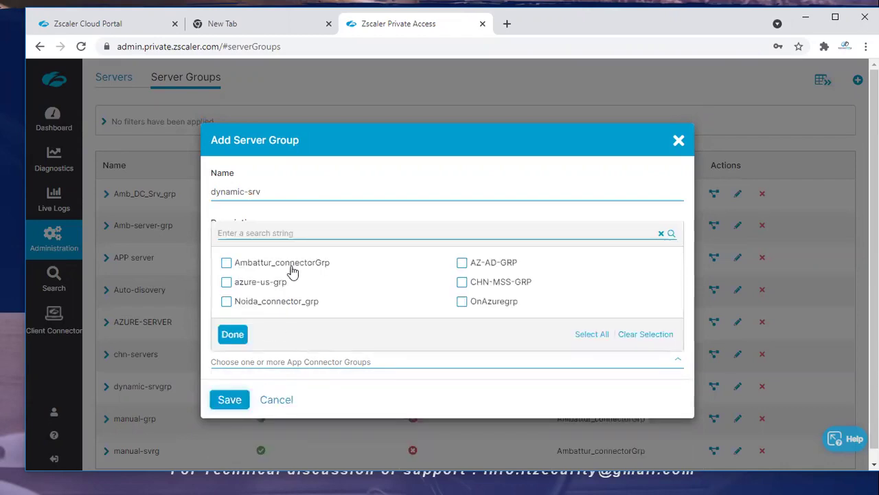
click(291, 268)
click(232, 335)
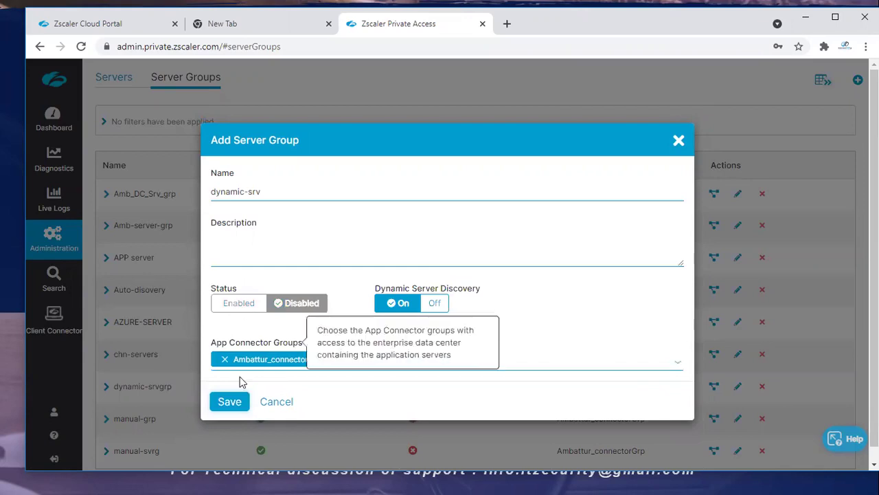
click(238, 303)
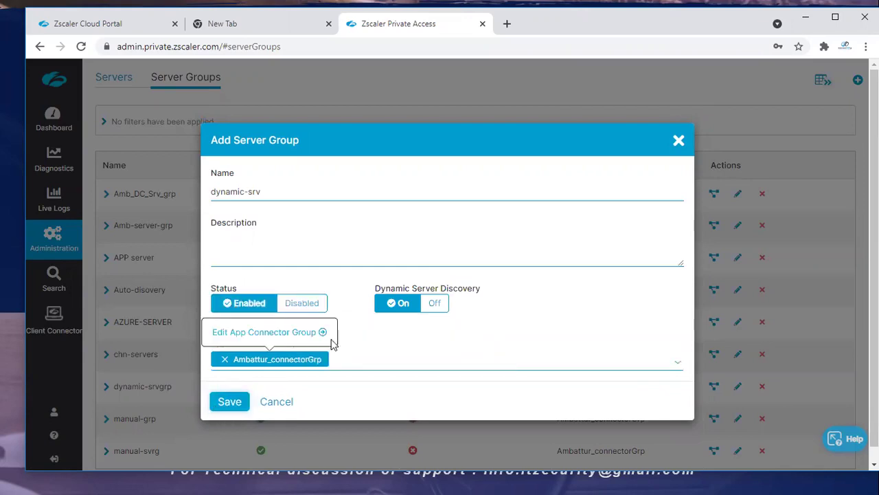
click(221, 404)
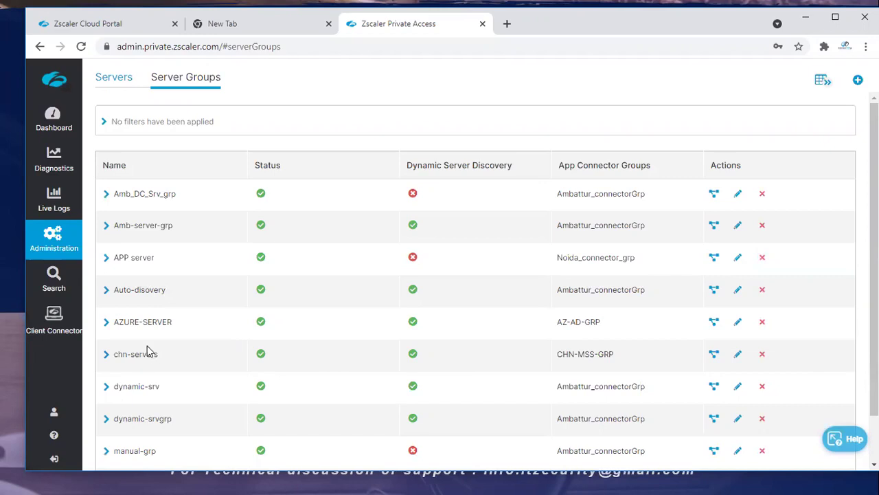
Bring the Notepad notes listing the itzecurity.com search domain and servers to the front.
key(alt+Tab)
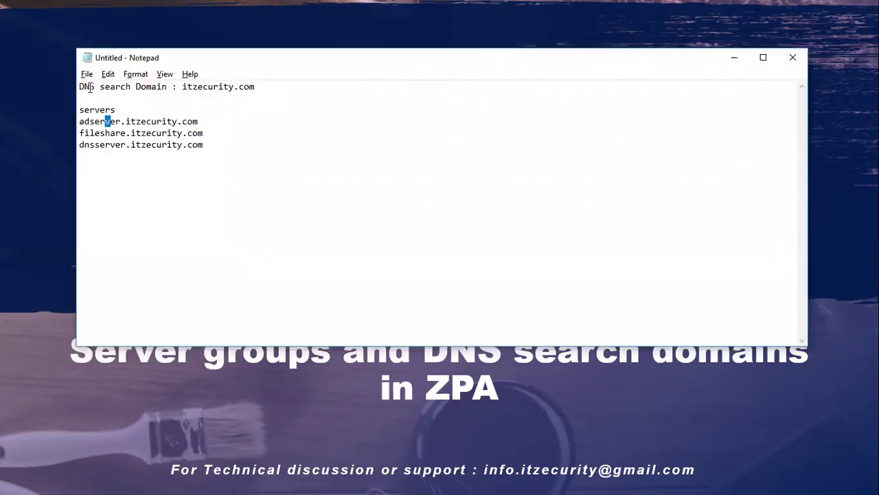
Highlight the itzecurity.com search-domain line and the adserver host name in the notes.
drag(78, 86, 237, 87)
click(152, 86)
click(239, 87)
click(123, 120)
key(shift+Home)
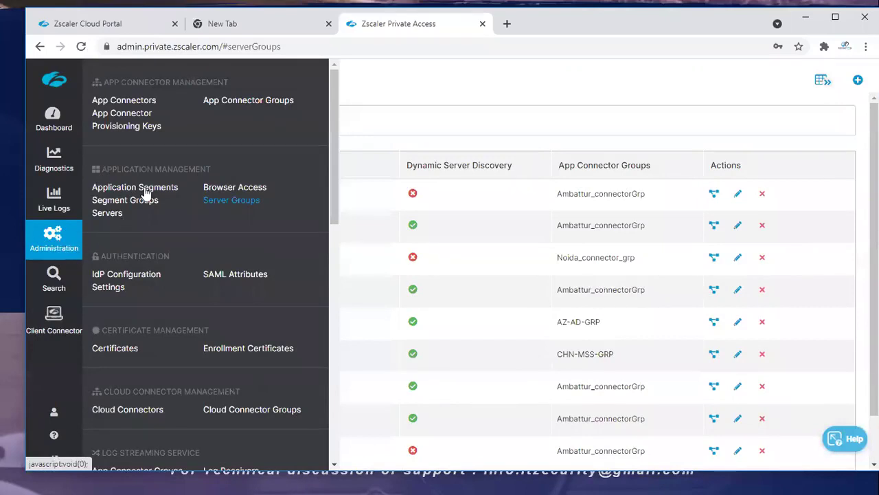
From Segment Groups, add DNS search domain itzecurity.com with Domain Validation enabled and save.
click(146, 193)
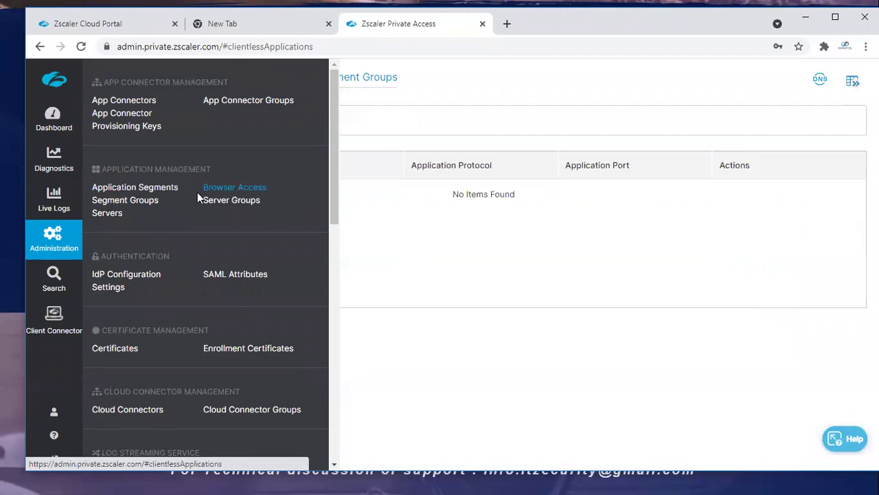
click(138, 202)
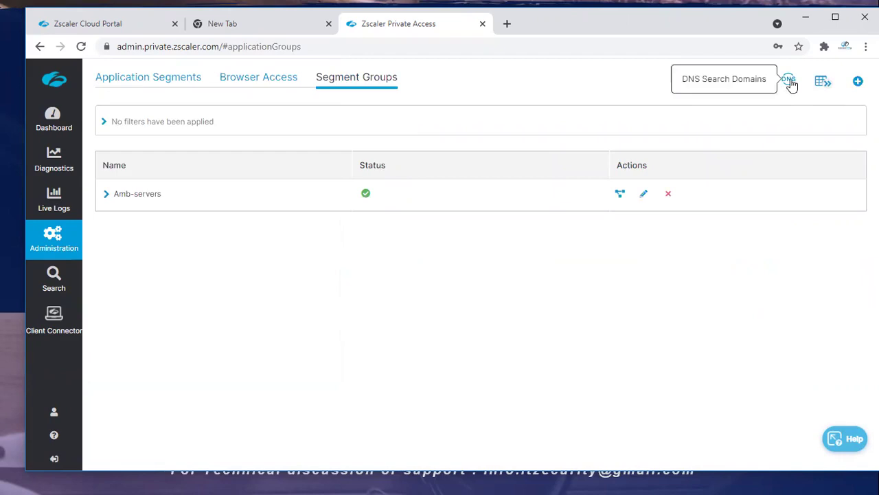
click(789, 81)
click(291, 184)
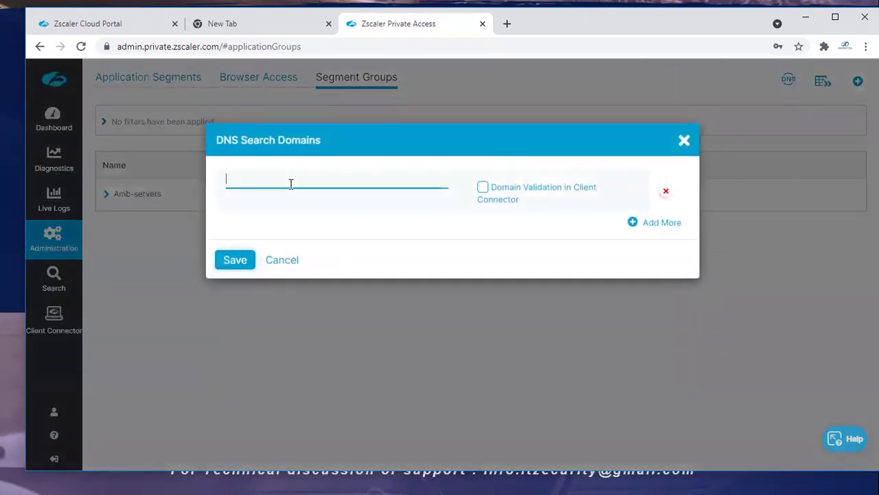
text(itzecurity.com)
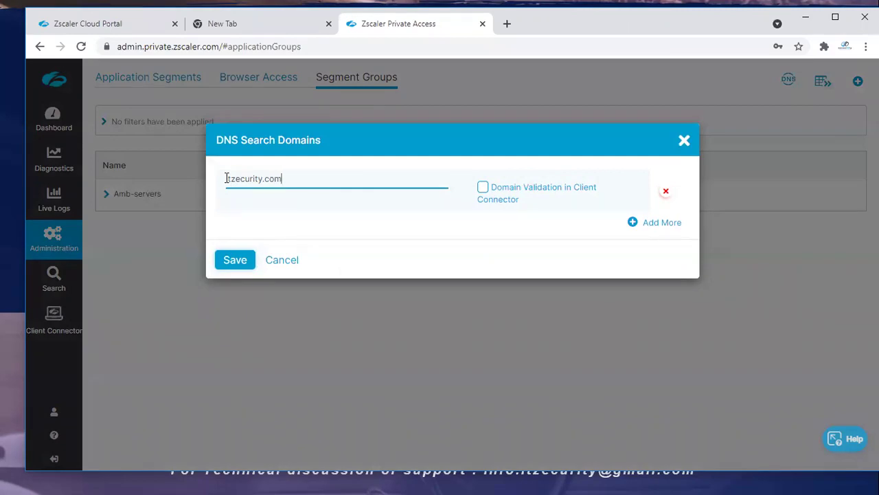
click(484, 189)
click(244, 260)
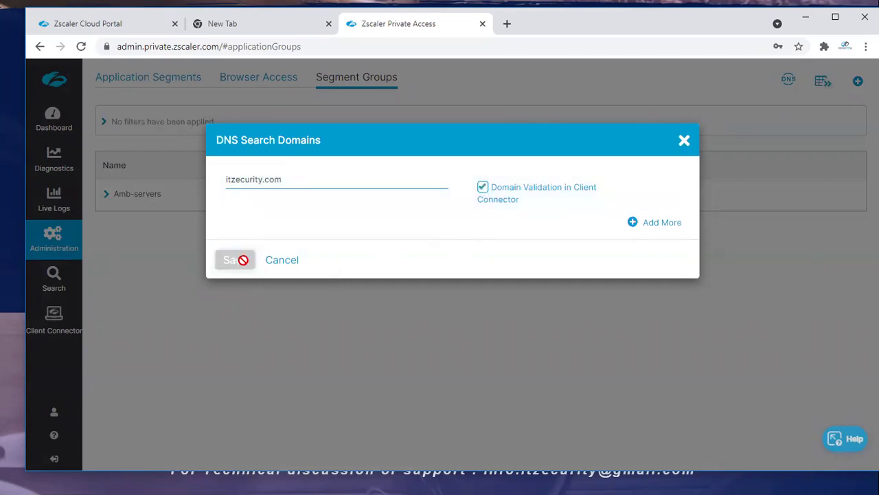